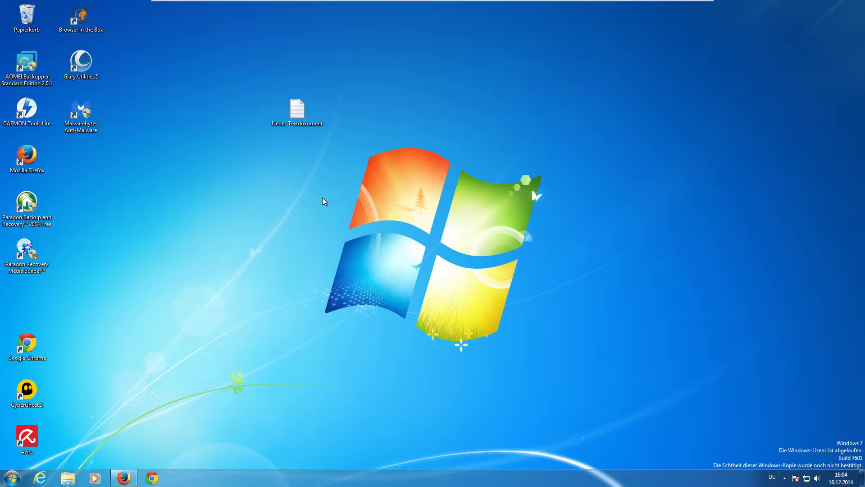
Switch to Firefox and download Unlocker 1.9.2 from its CHIP page, saving the file Unlocker1.9.2.exe.
{"action": "left_click", "coordinate": [123, 477]}
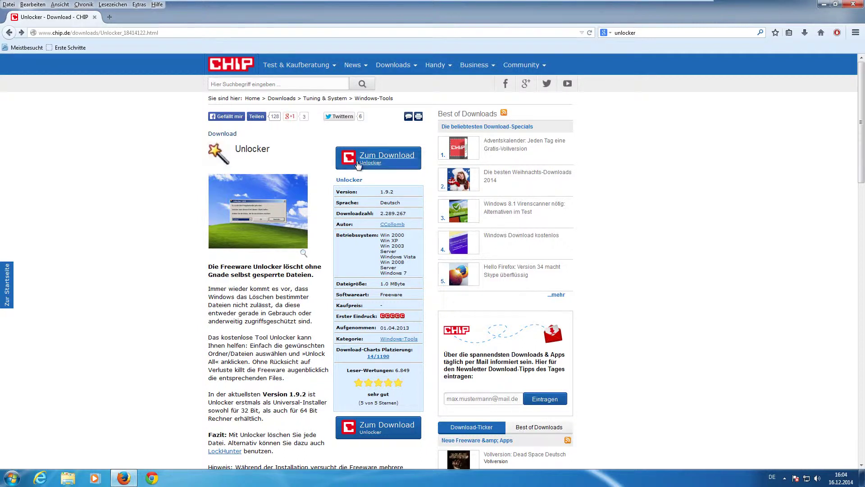
{"action": "left_click", "coordinate": [370, 154]}
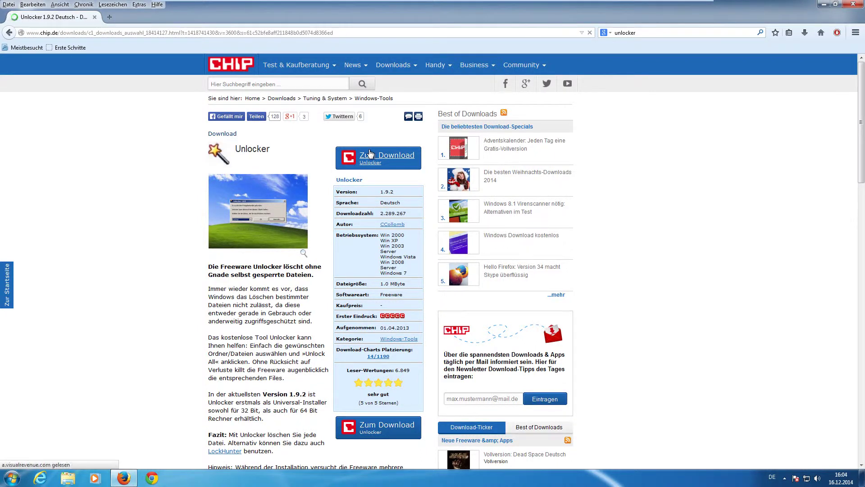
{"action": "left_click", "coordinate": [314, 150]}
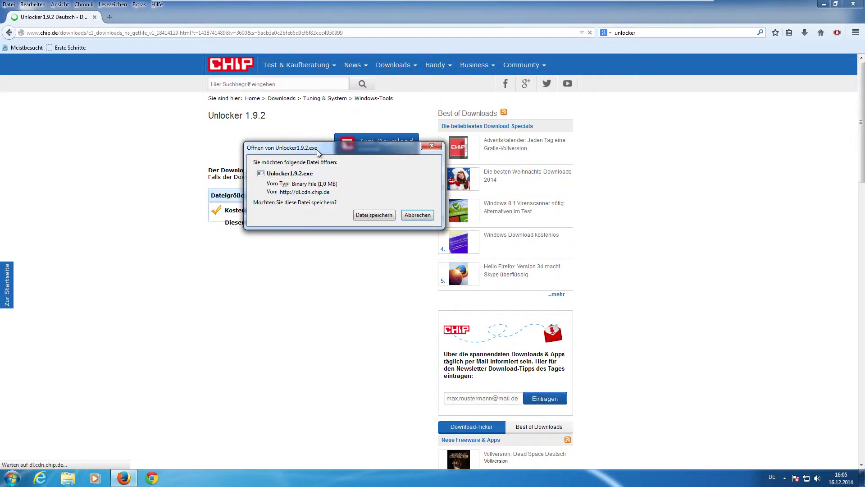
{"action": "left_click", "coordinate": [373, 215]}
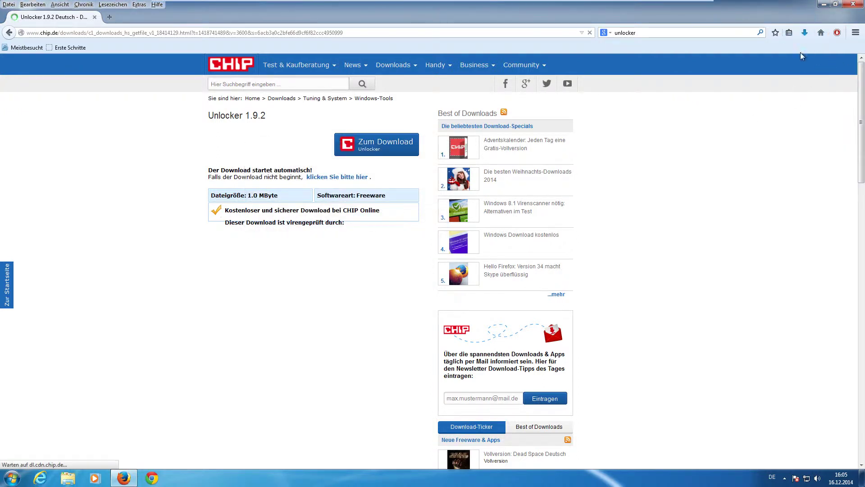
{"action": "left_click", "coordinate": [806, 35]}
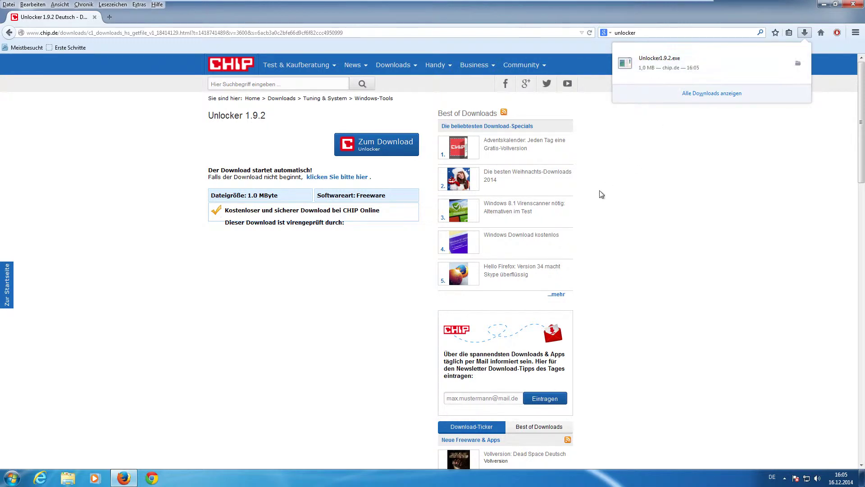
Launch Unlocker1.9.2 from the Downloads folder, allowing it to make changes, with Deutsch as the installer language.
{"action": "left_click", "coordinate": [13, 478]}
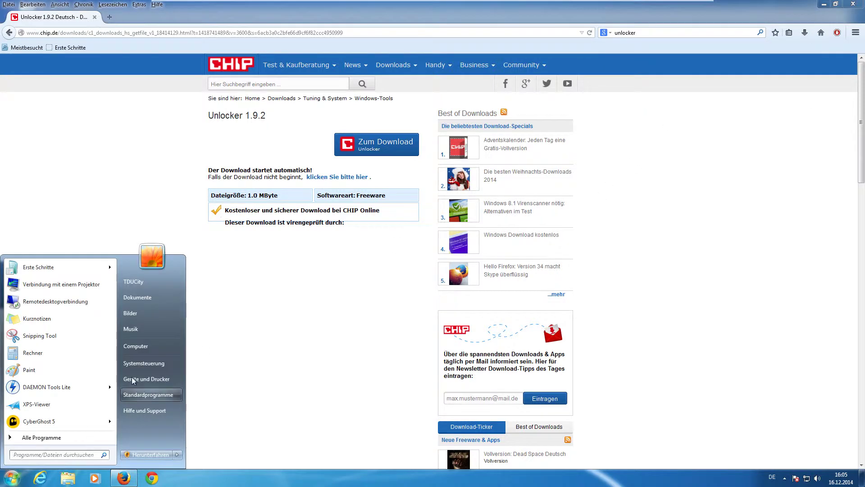
{"action": "left_click", "coordinate": [144, 344]}
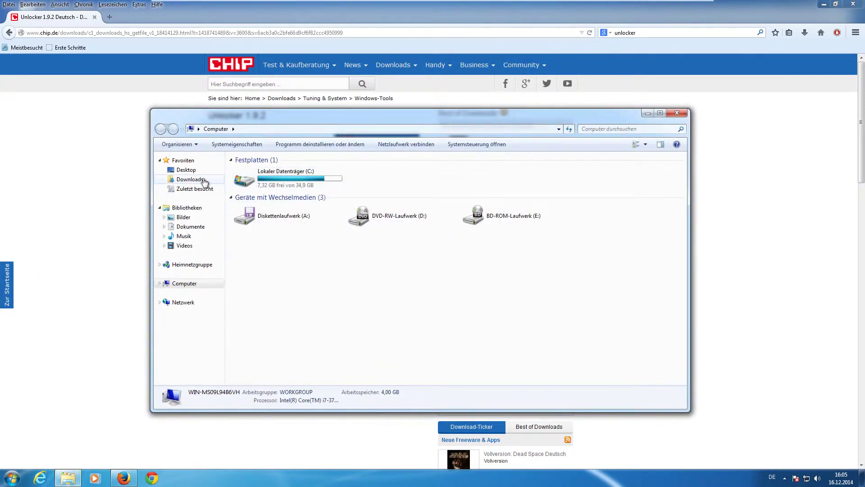
{"action": "left_click", "coordinate": [204, 180]}
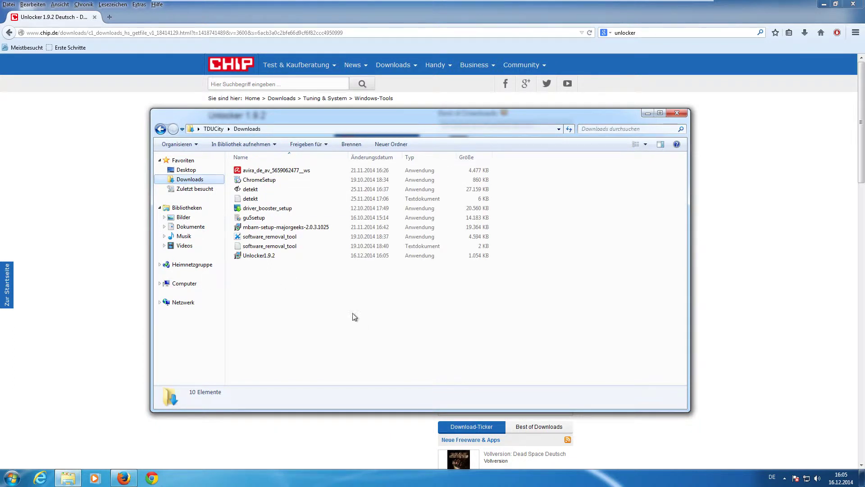
{"action": "double_click", "coordinate": [259, 256]}
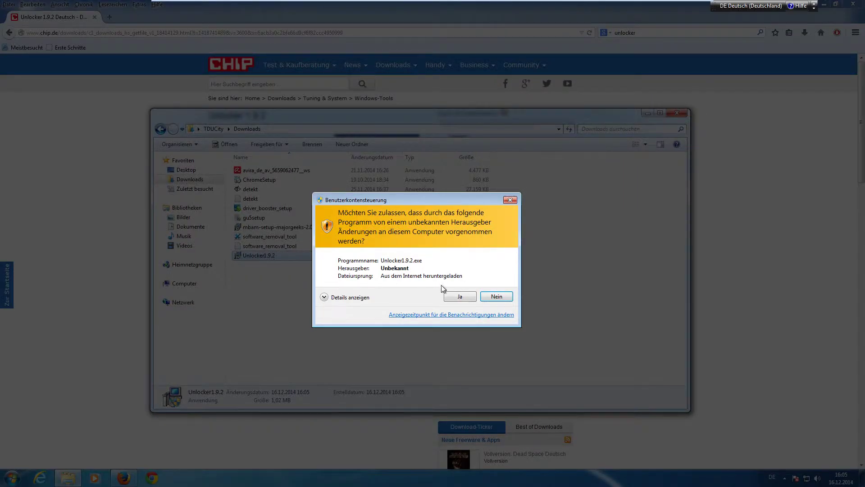
{"action": "left_click", "coordinate": [467, 297]}
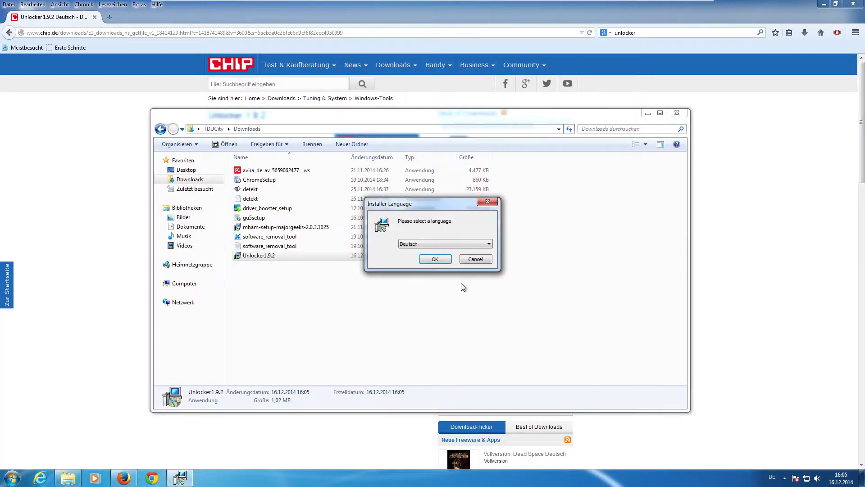
{"action": "left_click", "coordinate": [439, 262]}
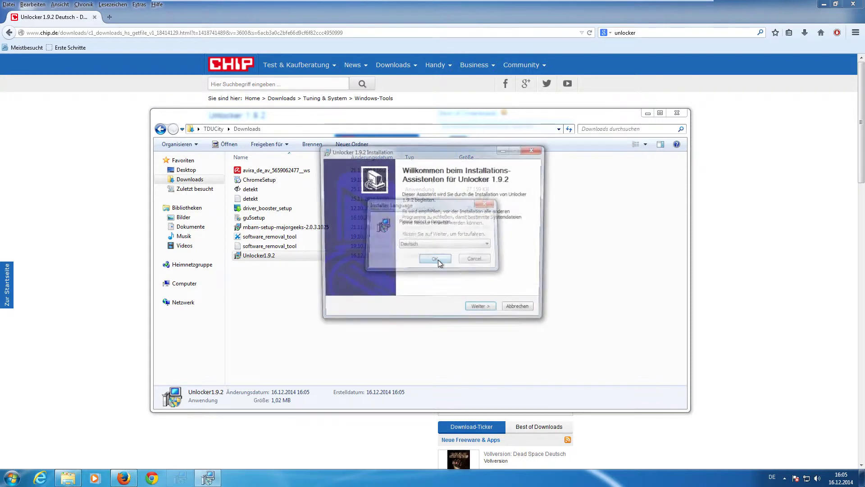
Advance through the Unlocker setup to the Delta Toolbar page and opt out of installing the toolbar using the Advanced option.
{"action": "left_click", "coordinate": [490, 314]}
{"action": "left_click", "coordinate": [491, 314]}
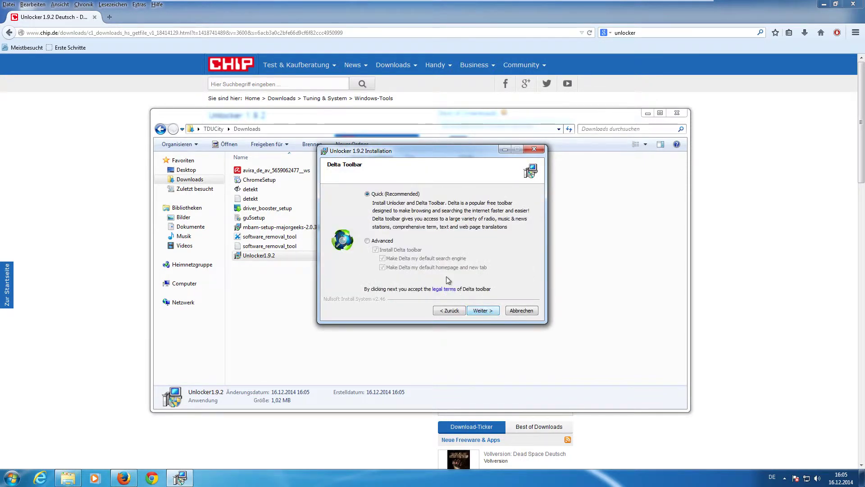
{"action": "left_click", "coordinate": [383, 241]}
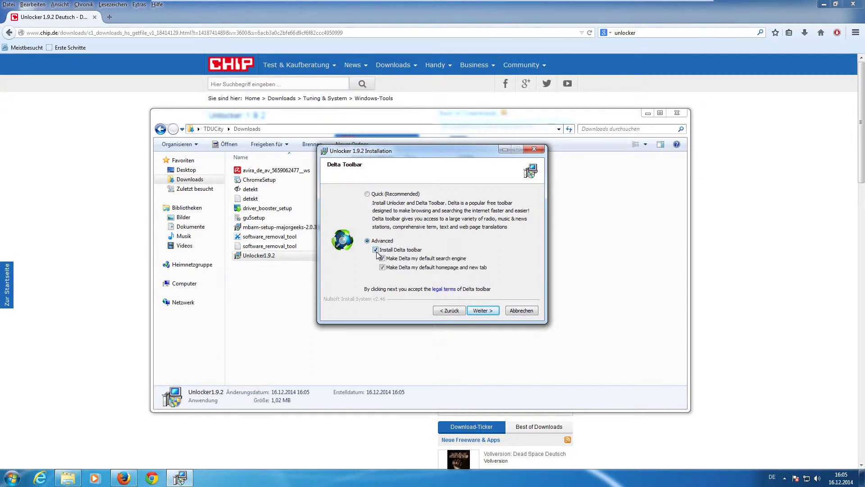
{"action": "left_click", "coordinate": [376, 250]}
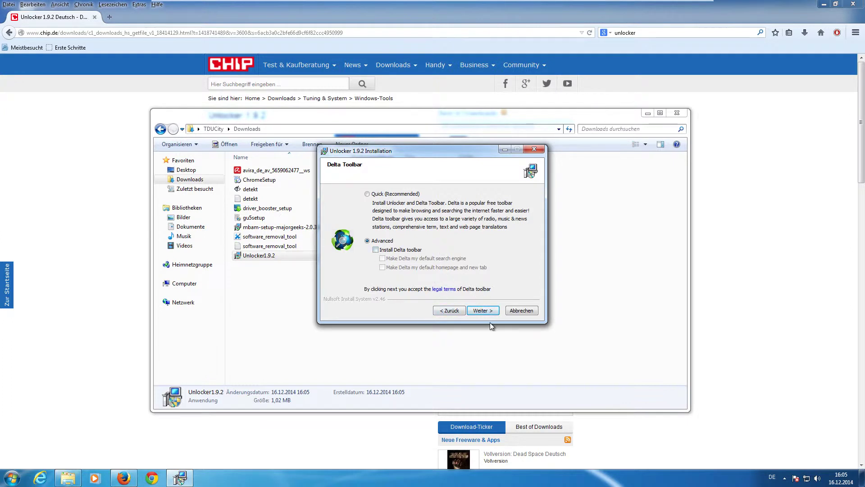
{"action": "left_click", "coordinate": [484, 310]}
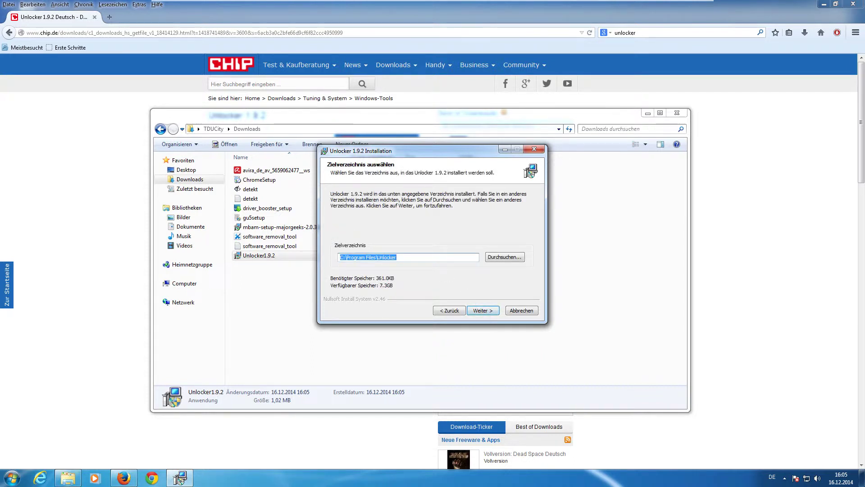
Install Unlocker to C:\Program Files\Unlocker with the update check and Explorer context menu entry enabled, and finish the setup.
{"action": "left_click", "coordinate": [396, 258]}
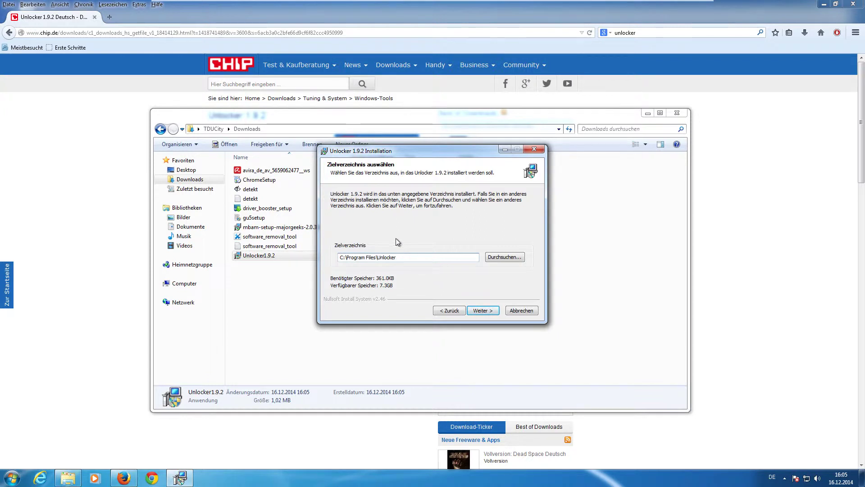
{"action": "left_click", "coordinate": [485, 311]}
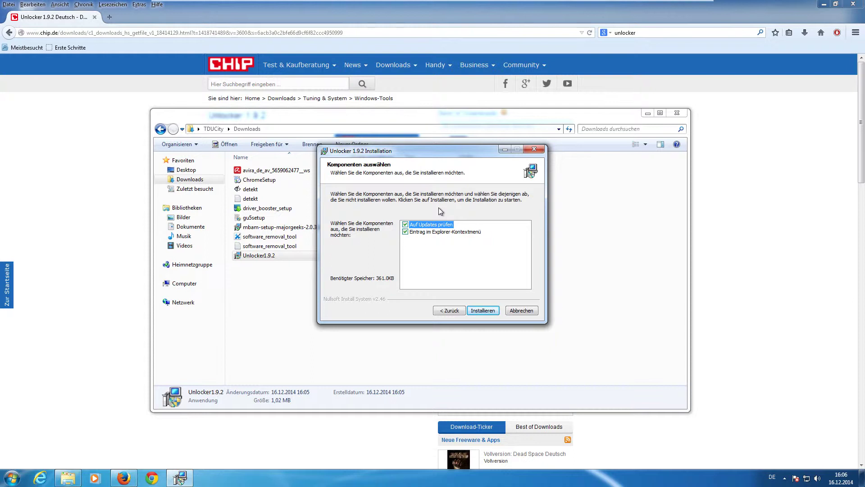
{"action": "right_click", "coordinate": [268, 282]}
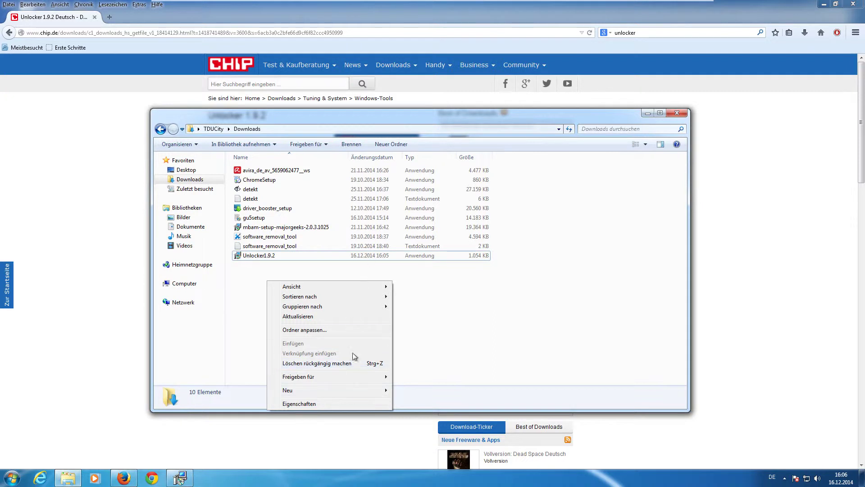
{"action": "left_click", "coordinate": [180, 478]}
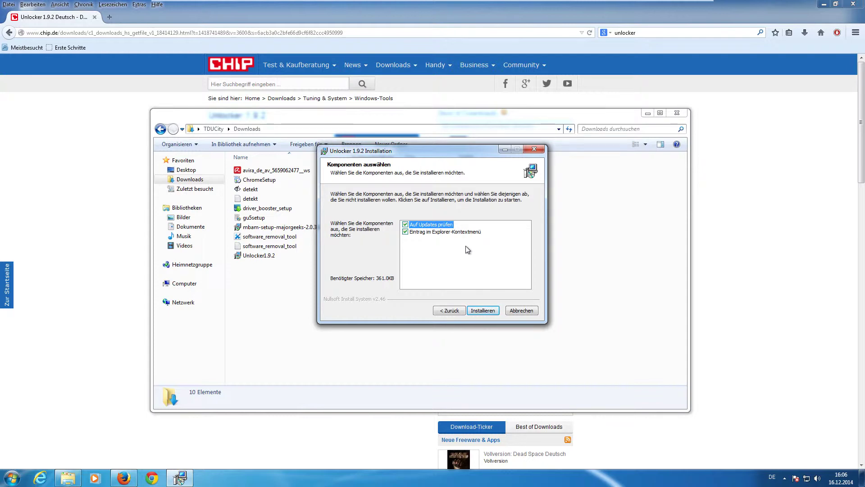
{"action": "left_click", "coordinate": [493, 312]}
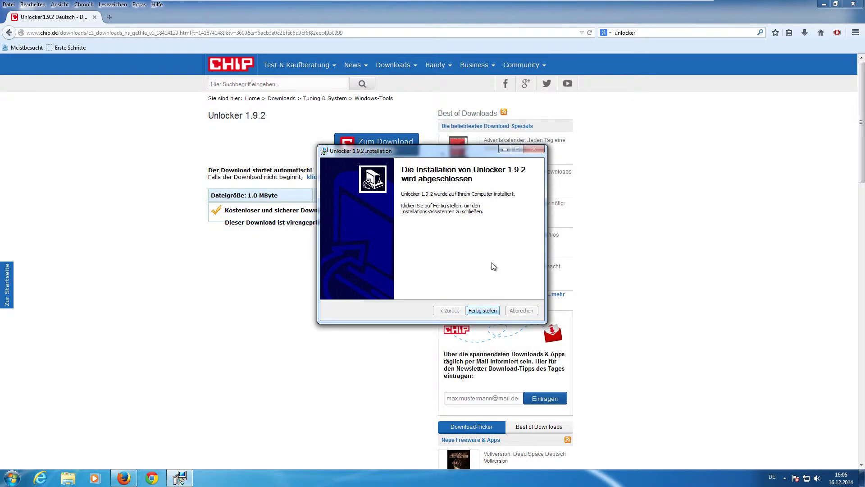
{"action": "left_click", "coordinate": [482, 311]}
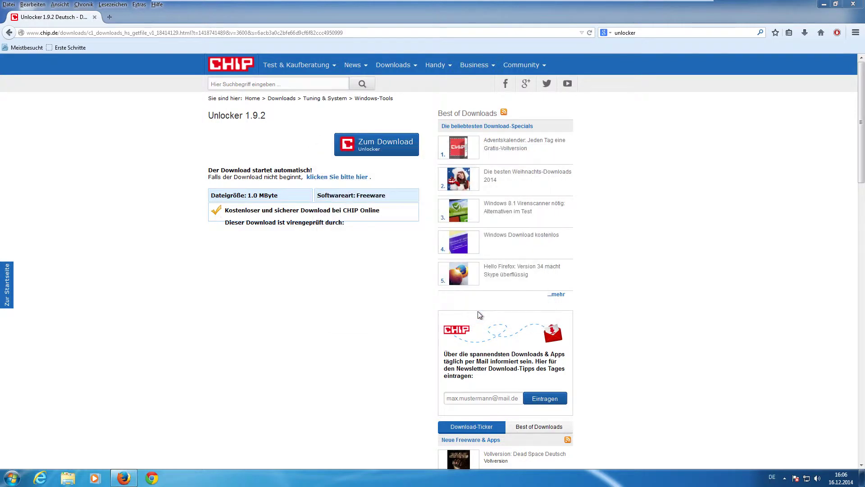
Minimize the browser and create a new text document named Test on the desktop.
{"action": "left_click", "coordinate": [824, 4]}
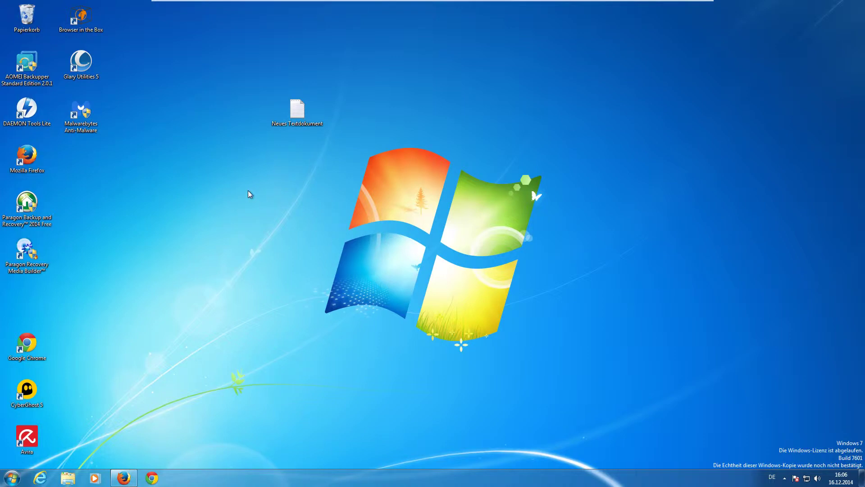
{"action": "right_click", "coordinate": [163, 163]}
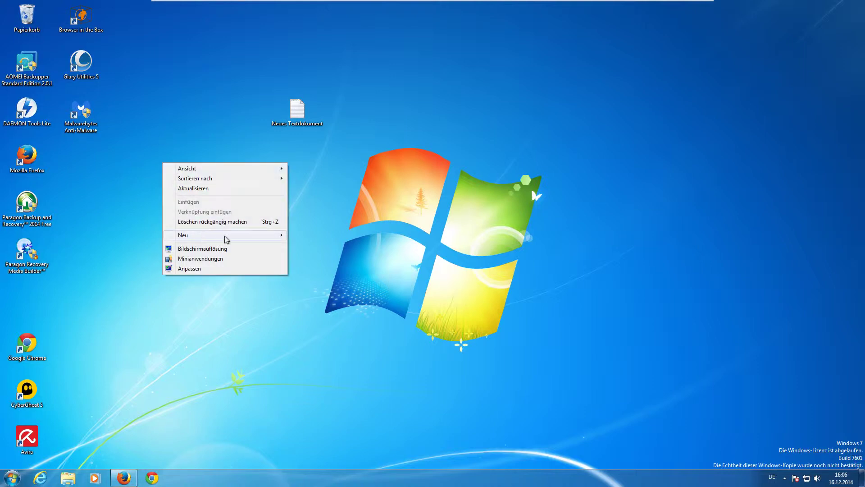
{"action": "mouse_move", "coordinate": [224, 235]}
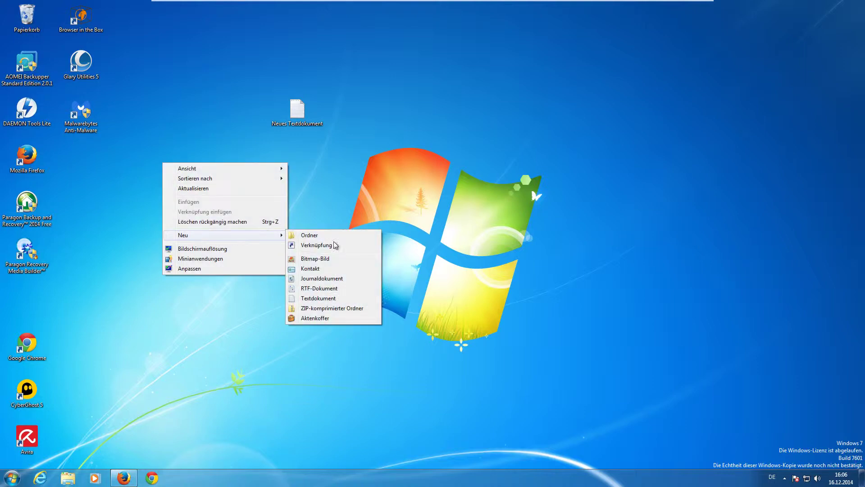
{"action": "left_click", "coordinate": [347, 299]}
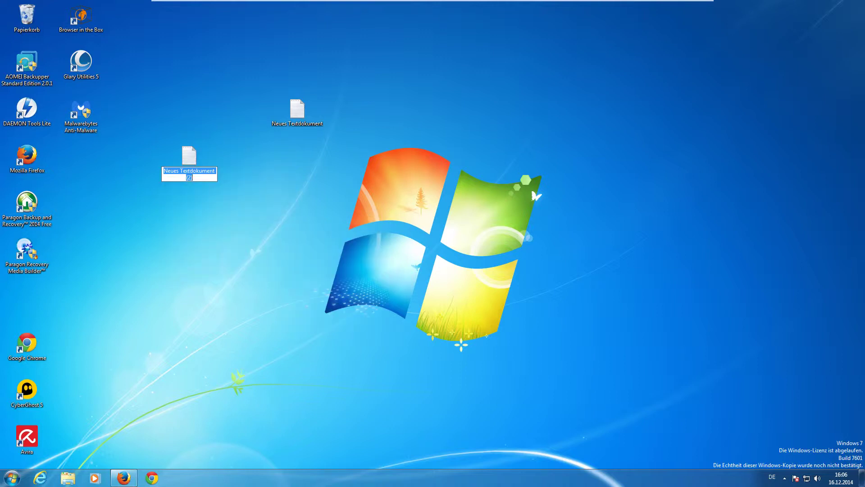
{"action": "type", "text": "Test"}
{"action": "key", "text": "Return"}
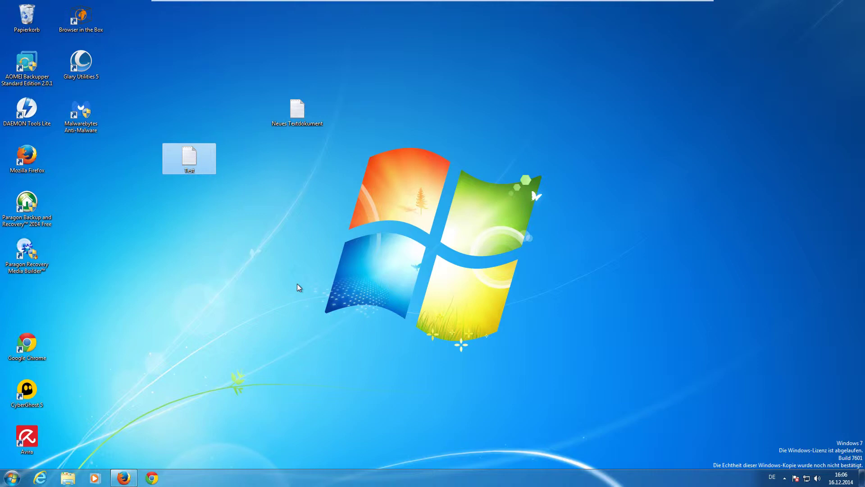
{"action": "left_click", "coordinate": [205, 223]}
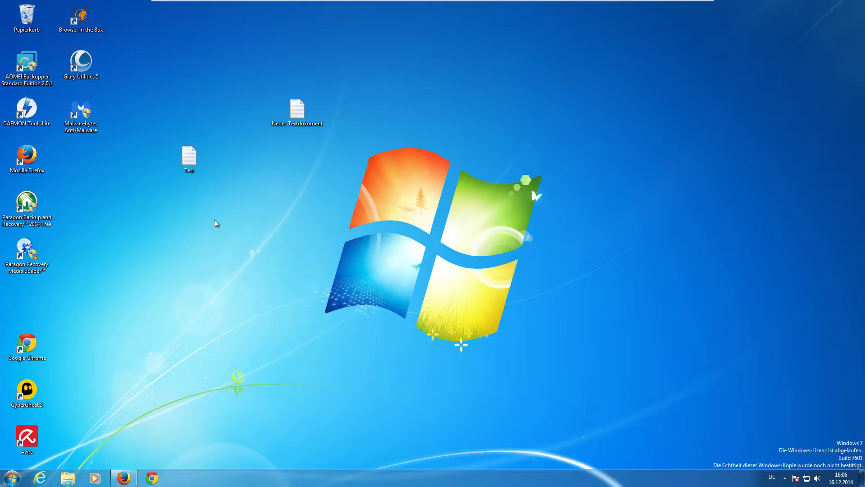
Open the Test file with Unlocker, allow it to make changes, and move its dialog closer to the file.
{"action": "right_click", "coordinate": [185, 158]}
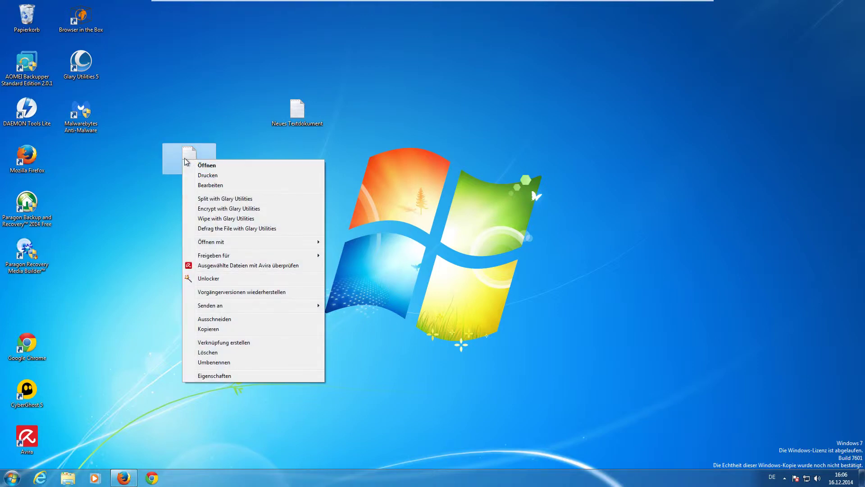
{"action": "left_click", "coordinate": [235, 280]}
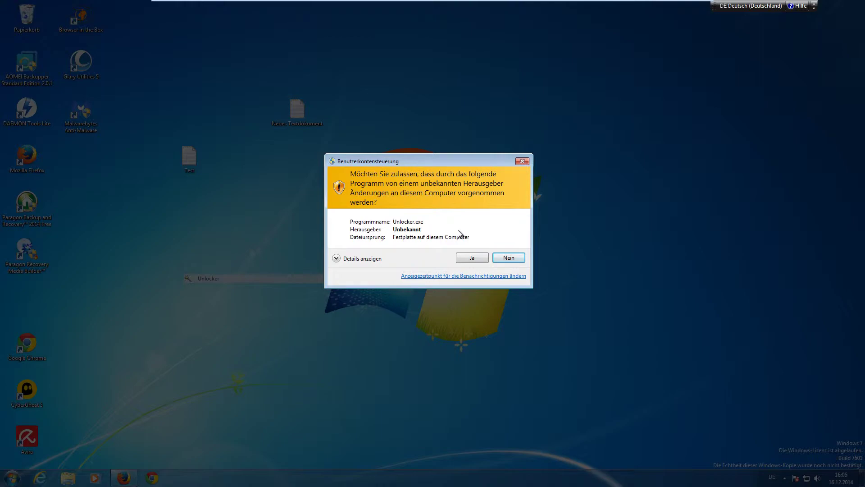
{"action": "left_click", "coordinate": [472, 257]}
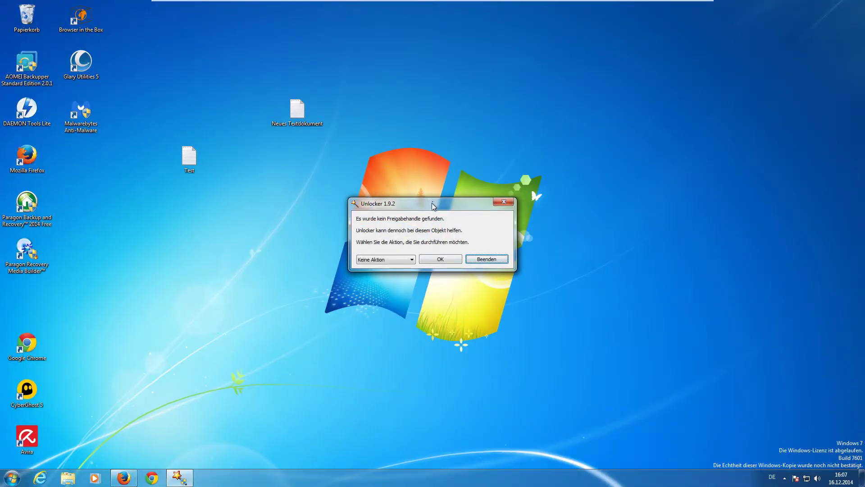
{"action": "left_click_drag", "start_coordinate": [432, 202], "coordinate": [336, 178]}
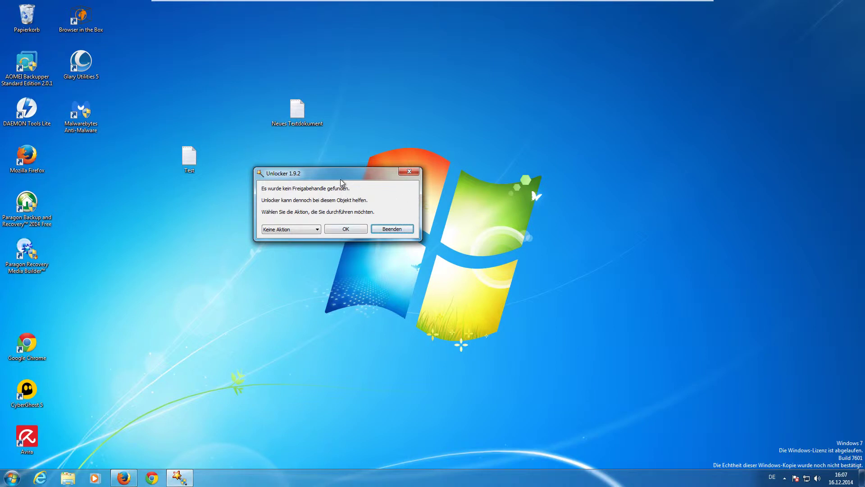
{"action": "left_click_drag", "start_coordinate": [336, 179], "coordinate": [347, 174]}
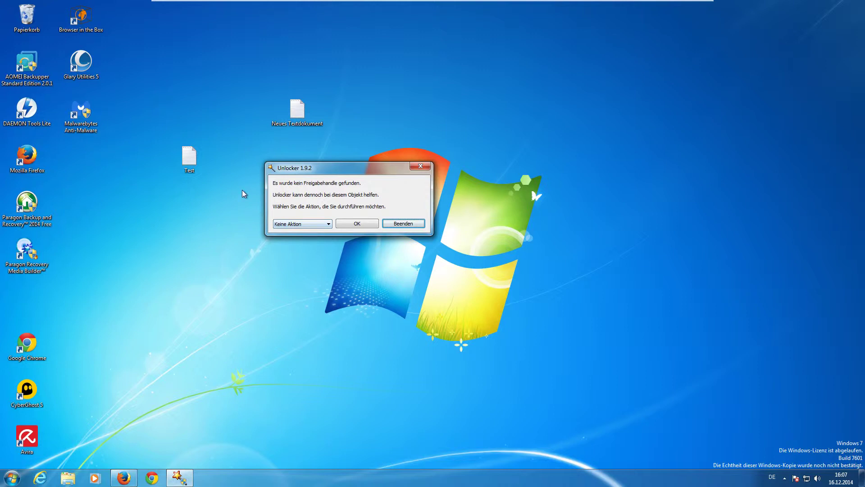
Delete the Test file with Unlocker's Löschen action and dismiss the resulting message.
{"action": "left_click", "coordinate": [317, 222]}
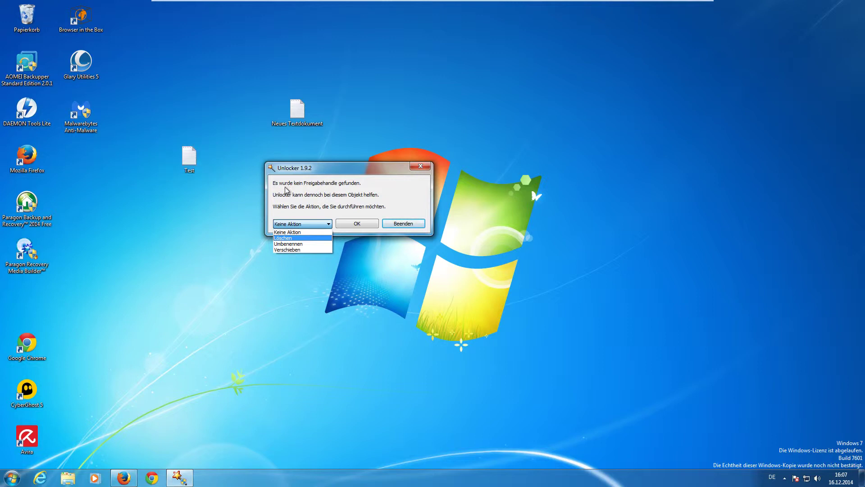
{"action": "left_click", "coordinate": [309, 238]}
{"action": "left_click", "coordinate": [364, 223]}
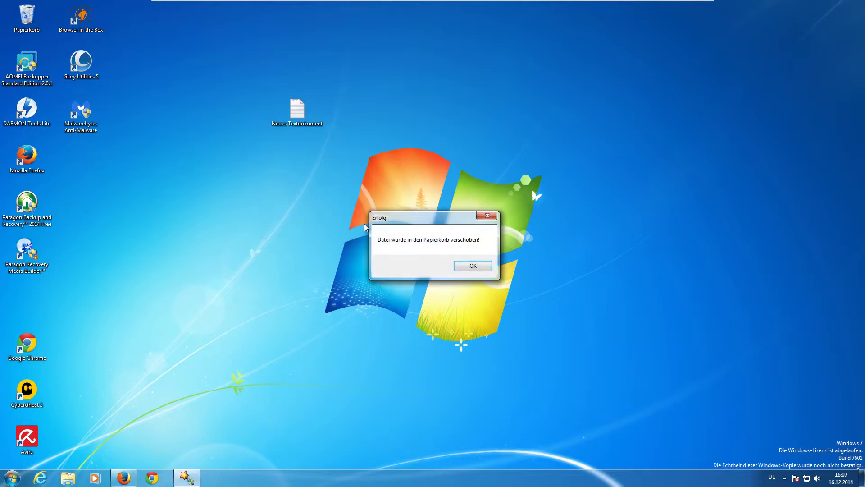
{"action": "left_click", "coordinate": [473, 269]}
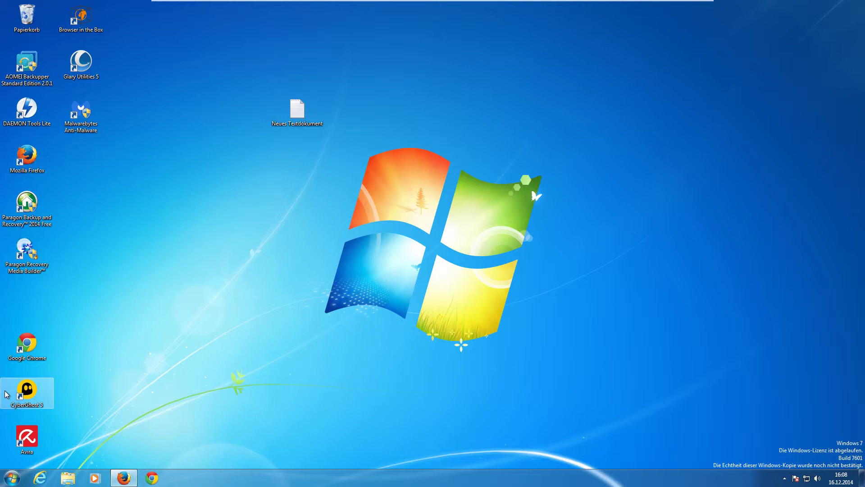
Search the installed programs for "unlocker", start Unlocker and allow it to make changes to the computer.
{"action": "left_click", "coordinate": [10, 480]}
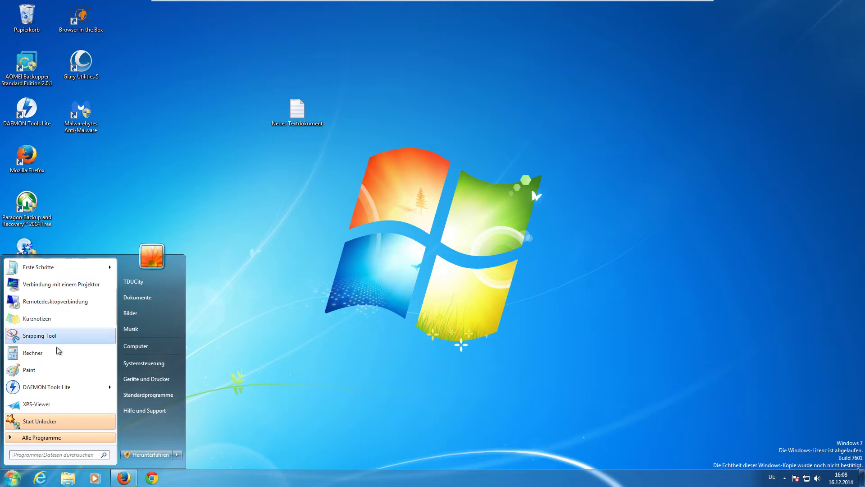
{"action": "mouse_move", "coordinate": [64, 387]}
{"action": "left_click", "coordinate": [67, 455]}
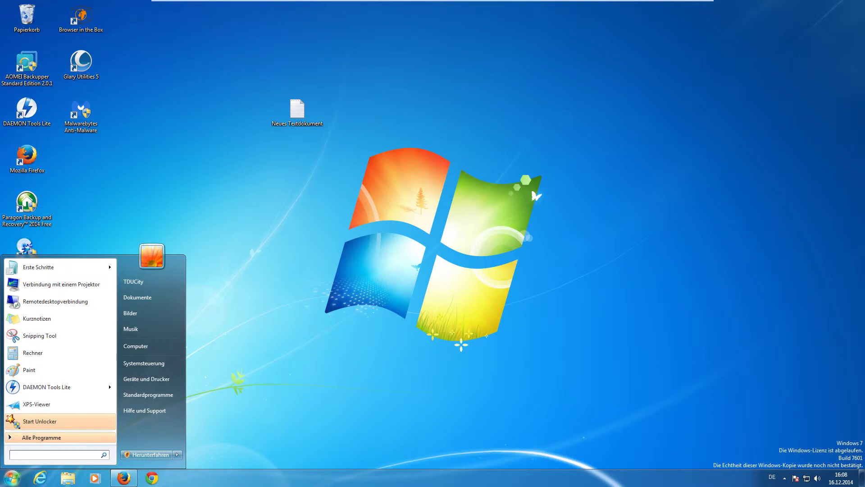
{"action": "type", "text": "unlocker"}
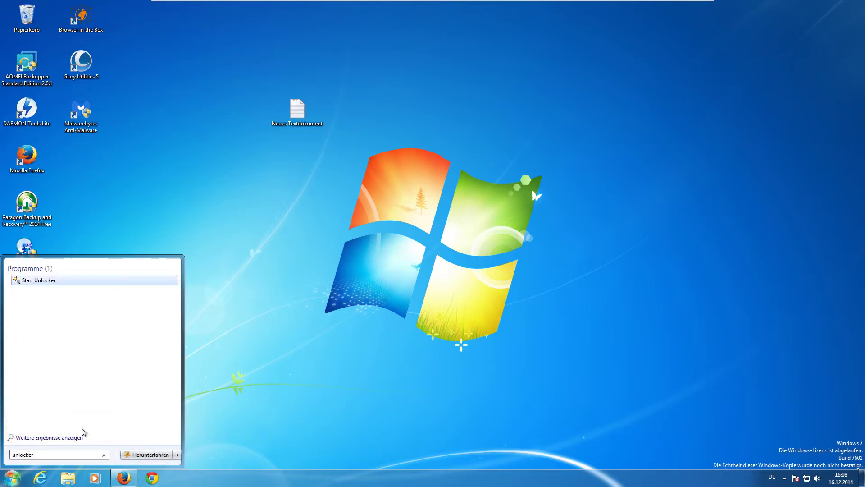
{"action": "left_click", "coordinate": [50, 281]}
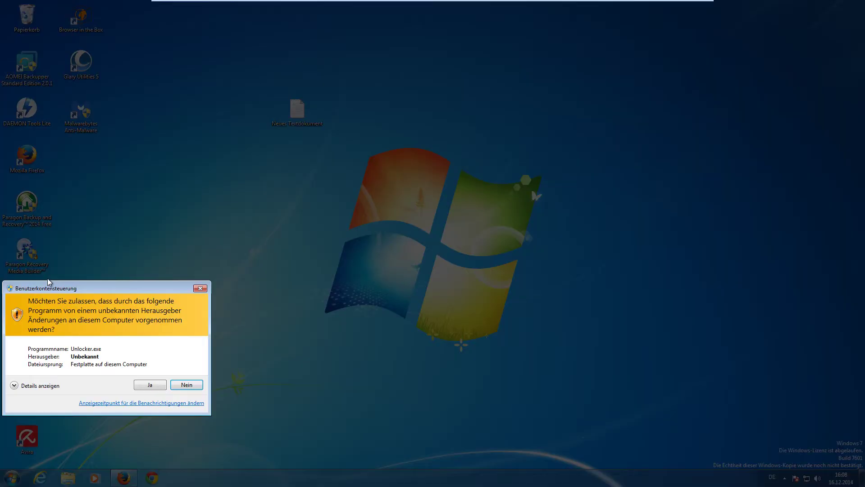
{"action": "left_click", "coordinate": [157, 384]}
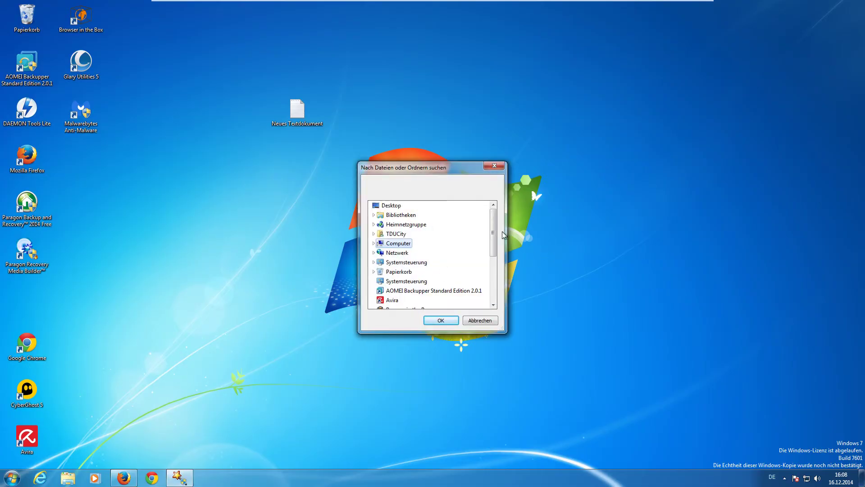
Create a new text document named Test# on the desktop.
{"action": "right_click", "coordinate": [275, 162]}
{"action": "mouse_move", "coordinate": [338, 235]}
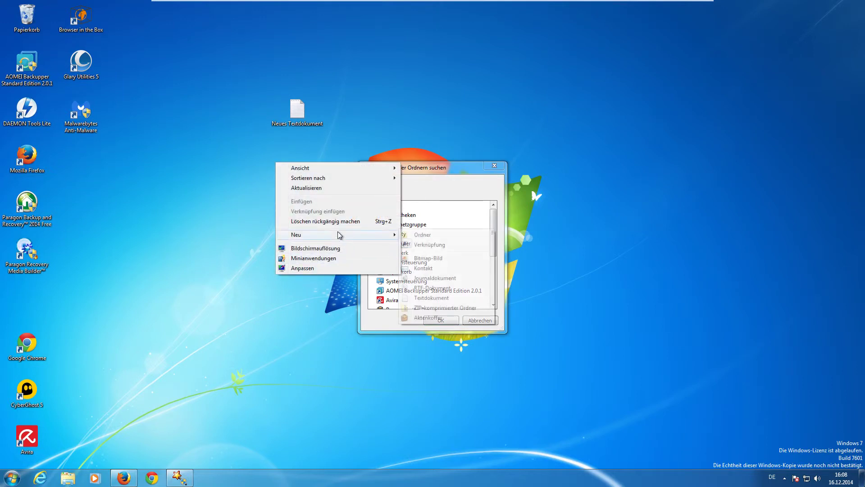
{"action": "left_click", "coordinate": [456, 298]}
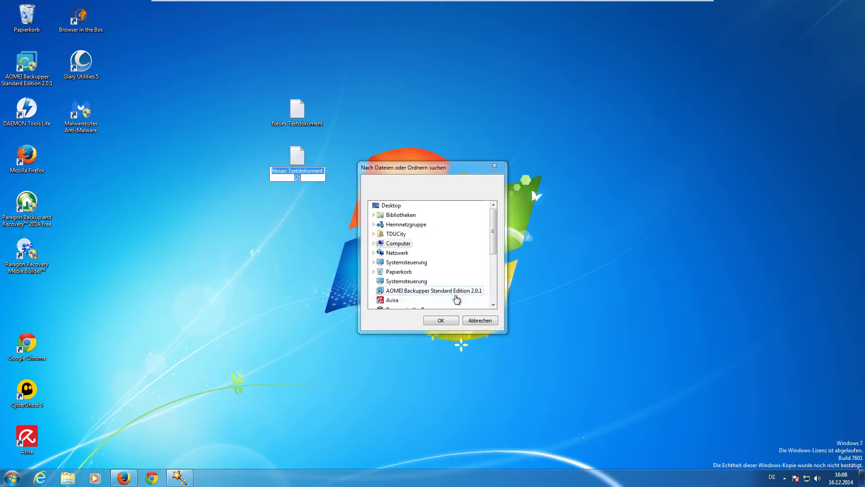
{"action": "type", "text": "Test#"}
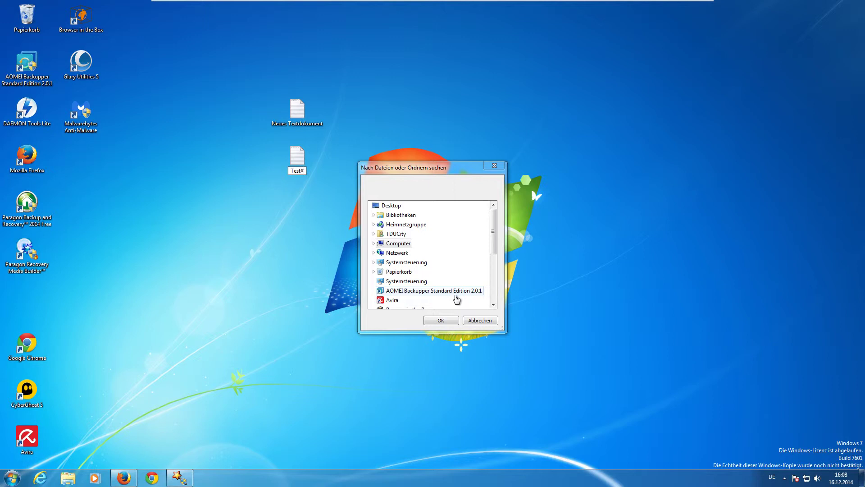
{"action": "key", "text": "Return"}
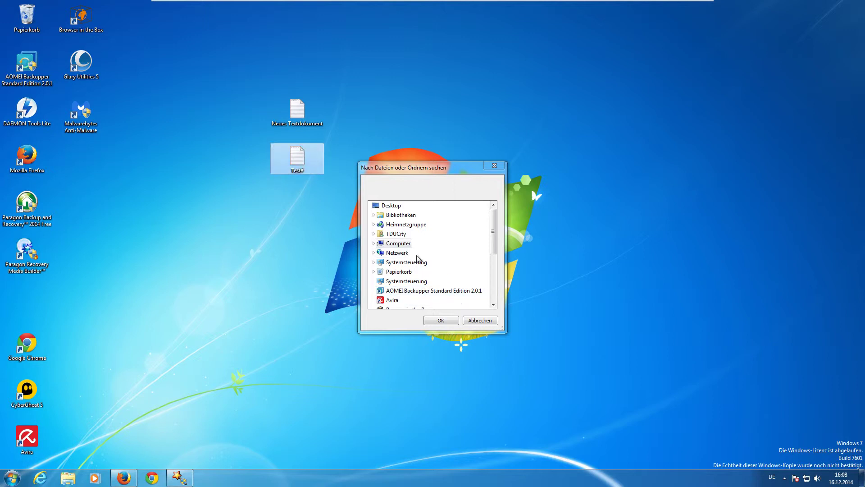
Choose the Test# file on the desktop as the object for Unlocker to process.
{"action": "left_click", "coordinate": [390, 206]}
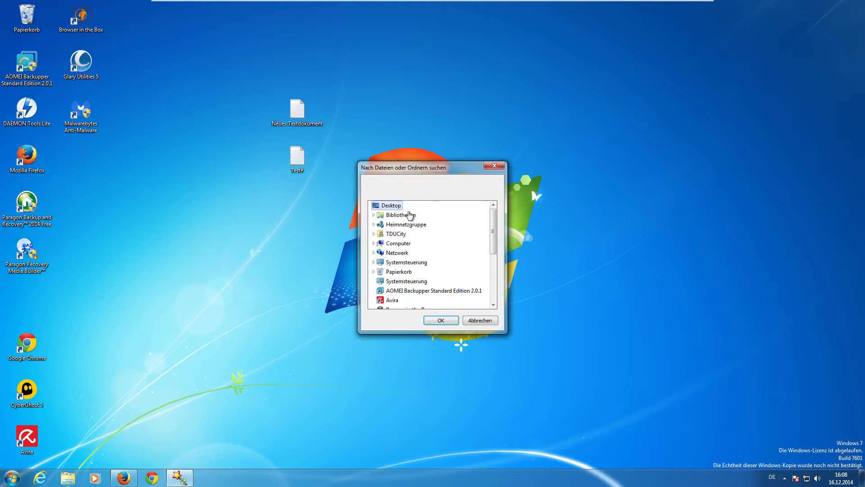
{"action": "scroll", "coordinate": [430, 248], "scroll_direction": "down", "scroll_amount": 4}
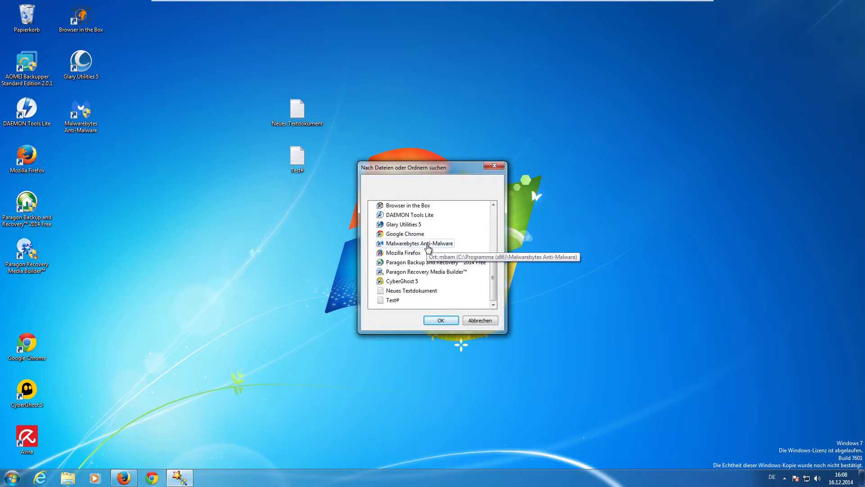
{"action": "left_click", "coordinate": [390, 300]}
{"action": "left_click", "coordinate": [441, 319]}
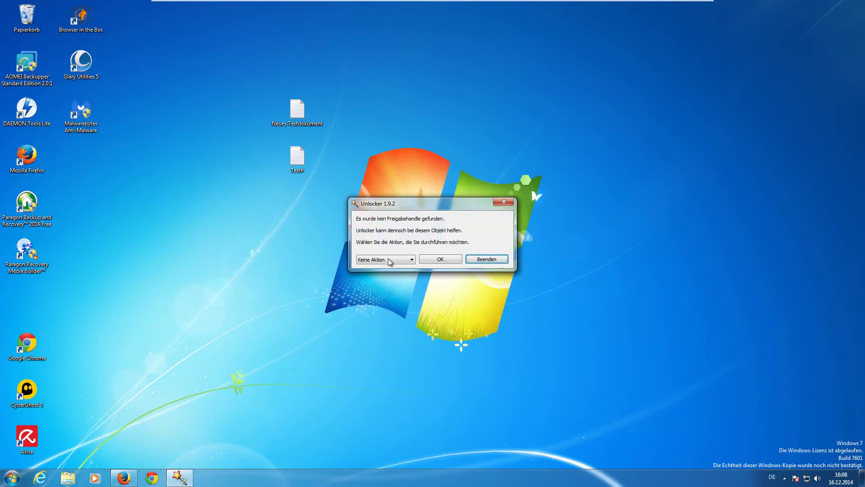
Move the Test# file to the user's Downloads folder with Unlocker's Verschieben action and dismiss the resulting message.
{"action": "left_click", "coordinate": [390, 261]}
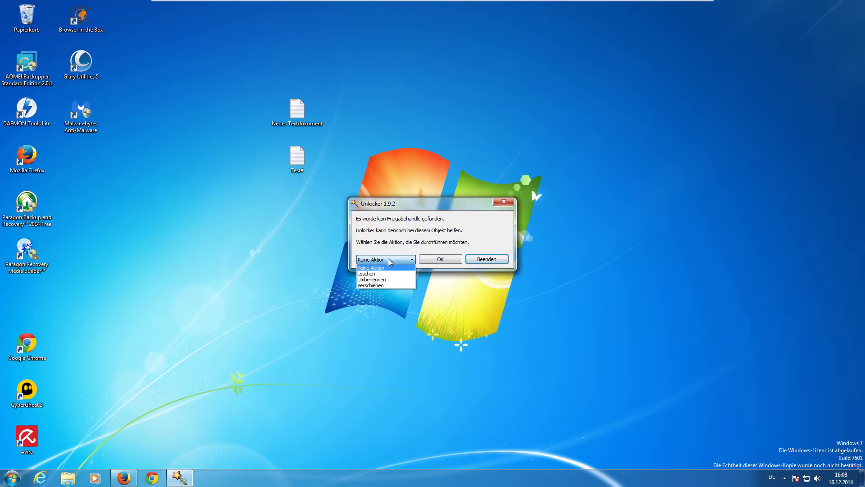
{"action": "left_click", "coordinate": [393, 285]}
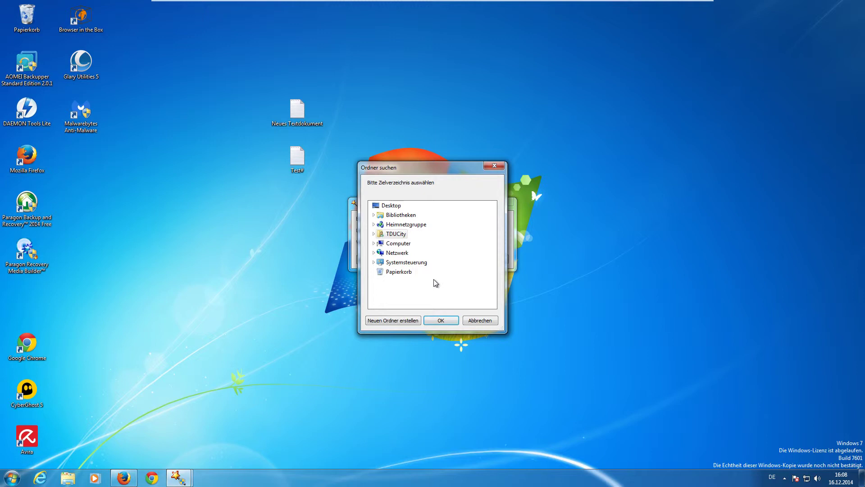
{"action": "double_click", "coordinate": [403, 244]}
{"action": "left_click", "coordinate": [396, 233]}
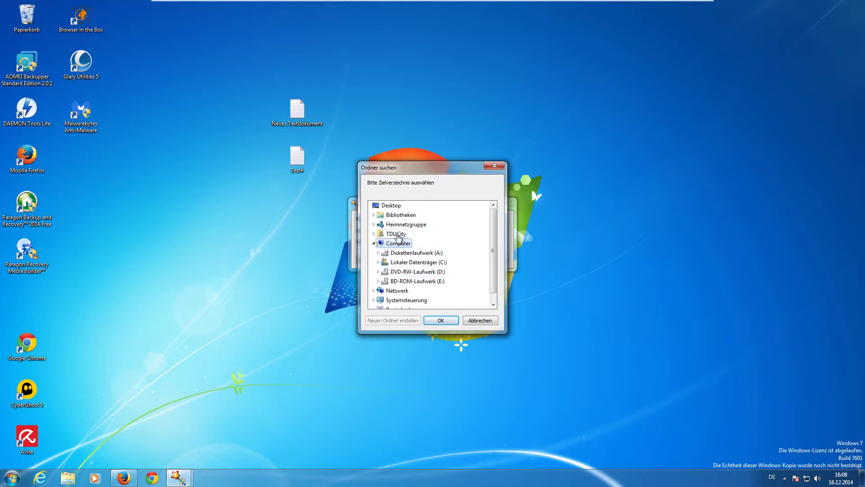
{"action": "left_click", "coordinate": [409, 225]}
{"action": "left_click", "coordinate": [448, 319]}
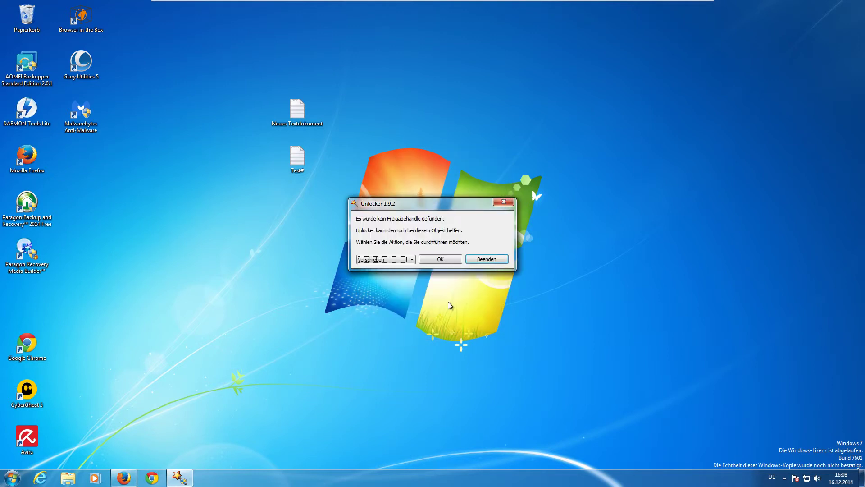
{"action": "left_click", "coordinate": [443, 260]}
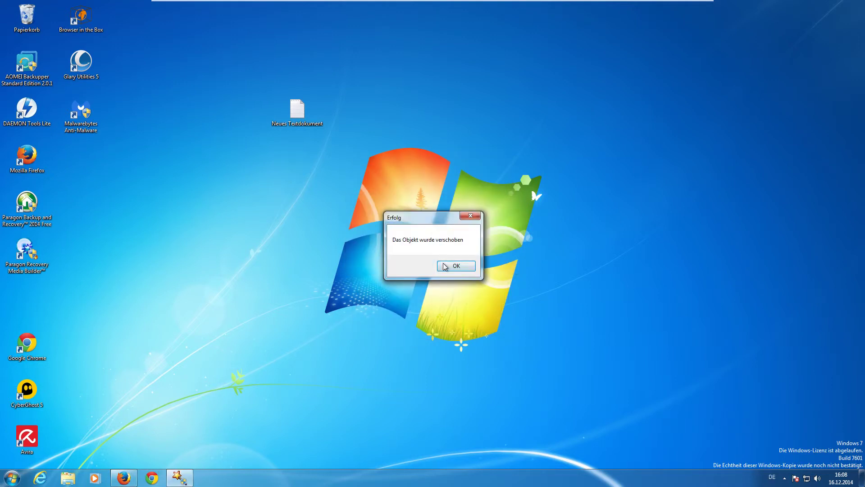
{"action": "left_click", "coordinate": [455, 266]}
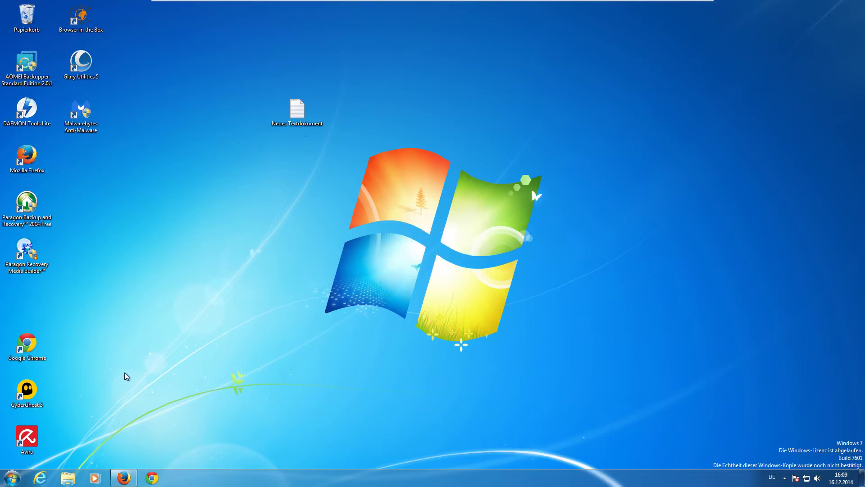
Check the Downloads folder in Windows Explorer for the moved Test# file and close the window.
{"action": "left_click", "coordinate": [69, 476]}
{"action": "left_click", "coordinate": [196, 181]}
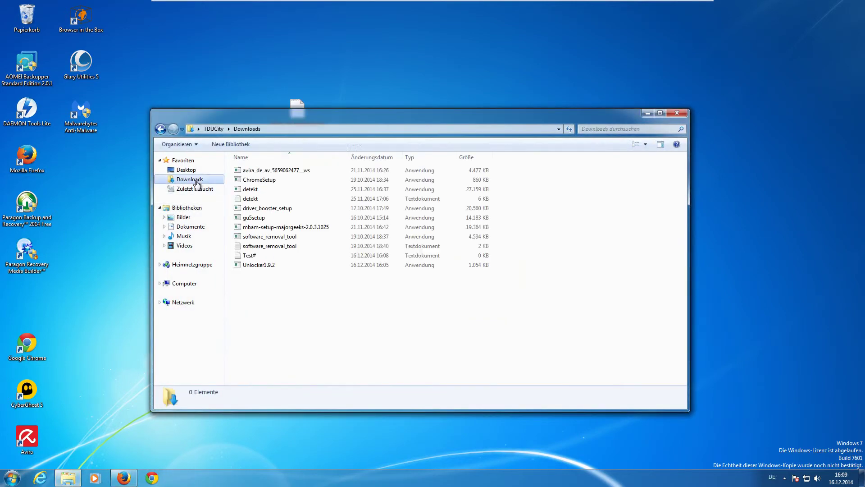
{"action": "left_click", "coordinate": [290, 256]}
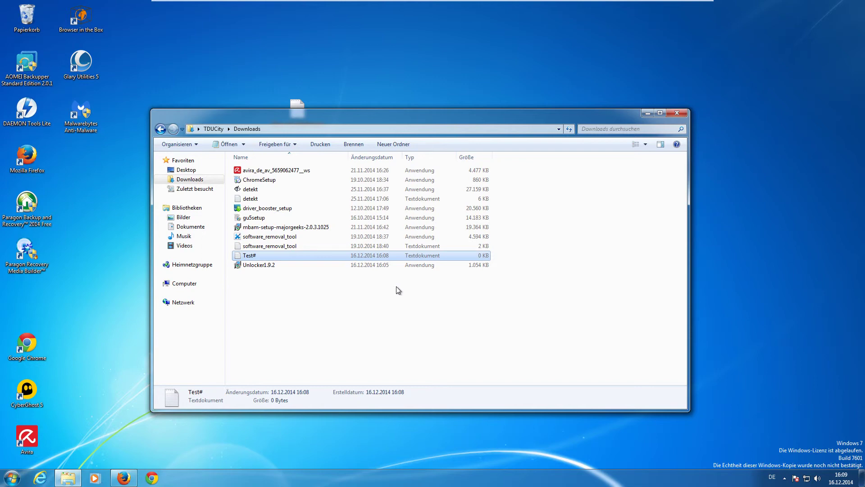
{"action": "left_click", "coordinate": [676, 113]}
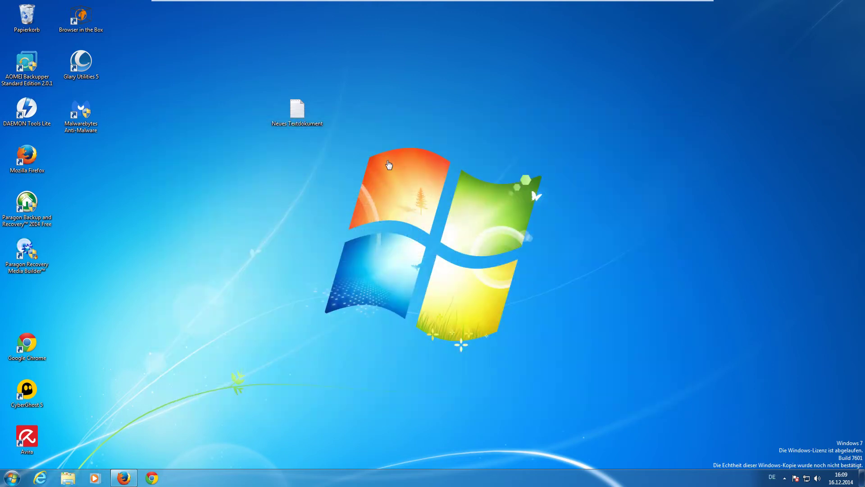